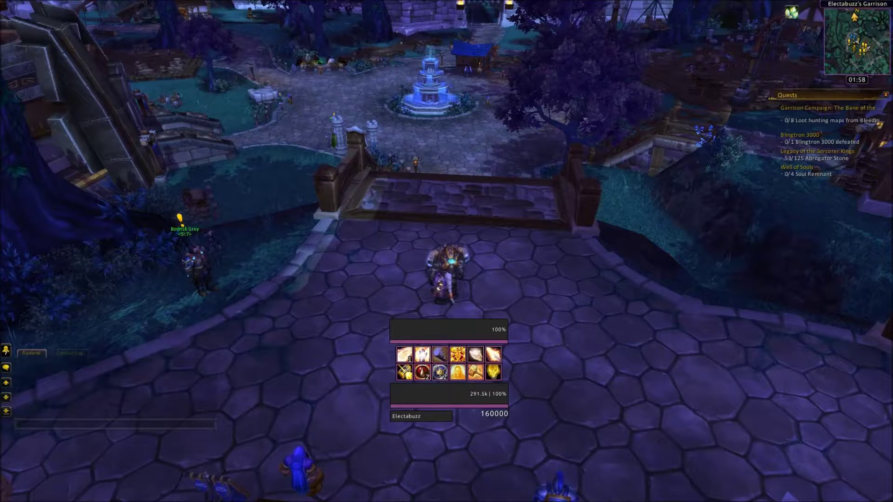
Cast several heals on yourself, including Holy Radiance and Eternal Flame
key(1)
key(2)
key(3)
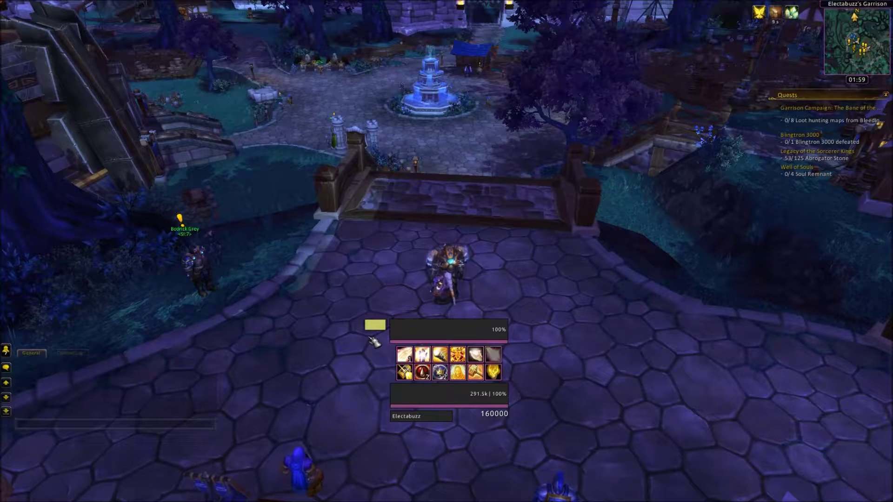
key(1)
key(2)
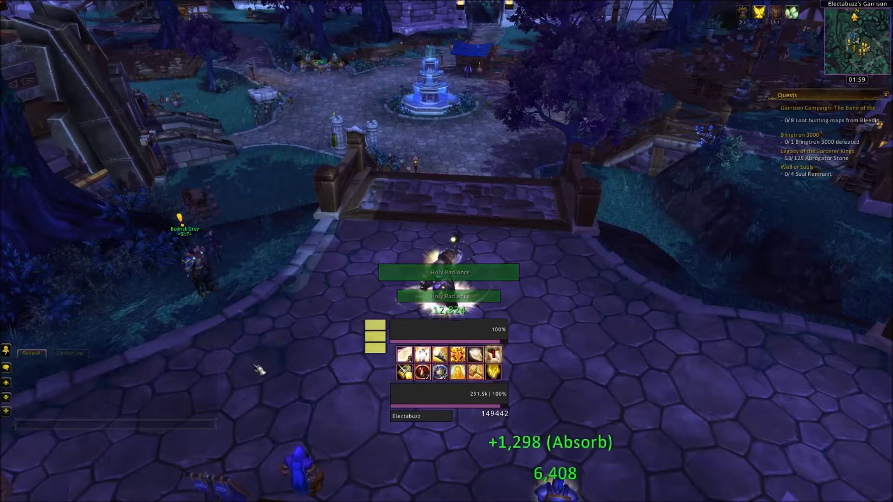
key(1)
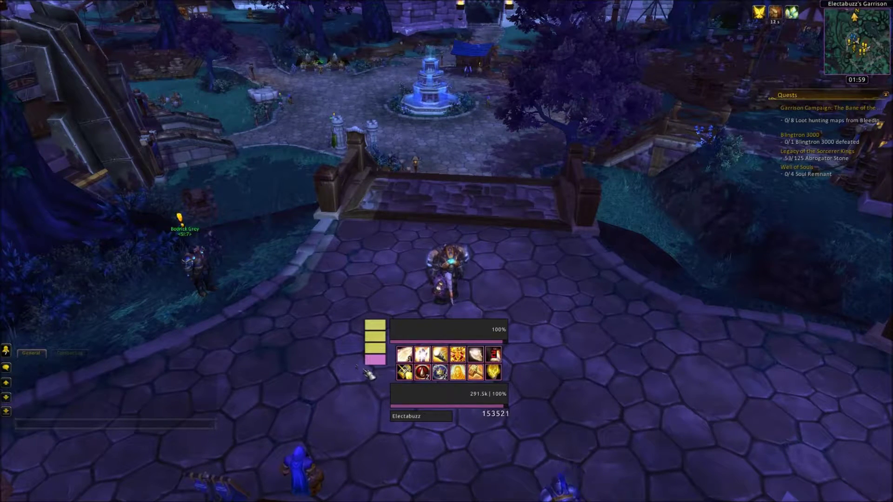
key(1)
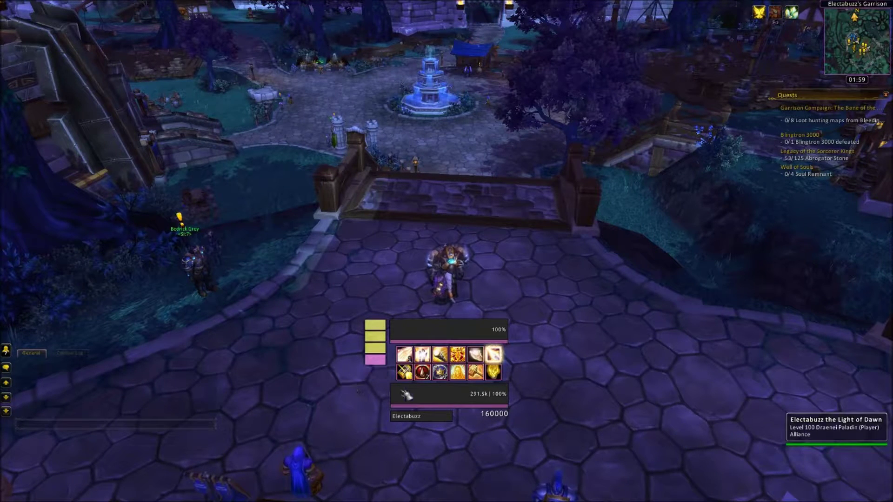
key(6)
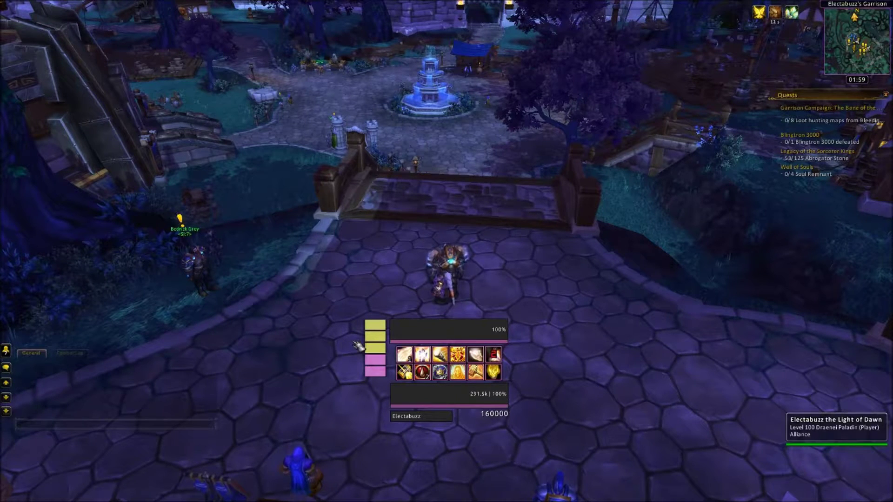
key(2)
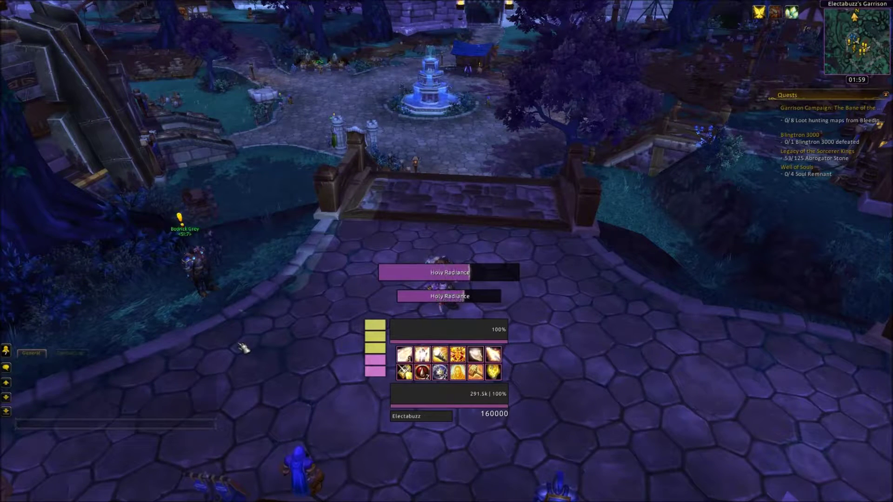
key(6)
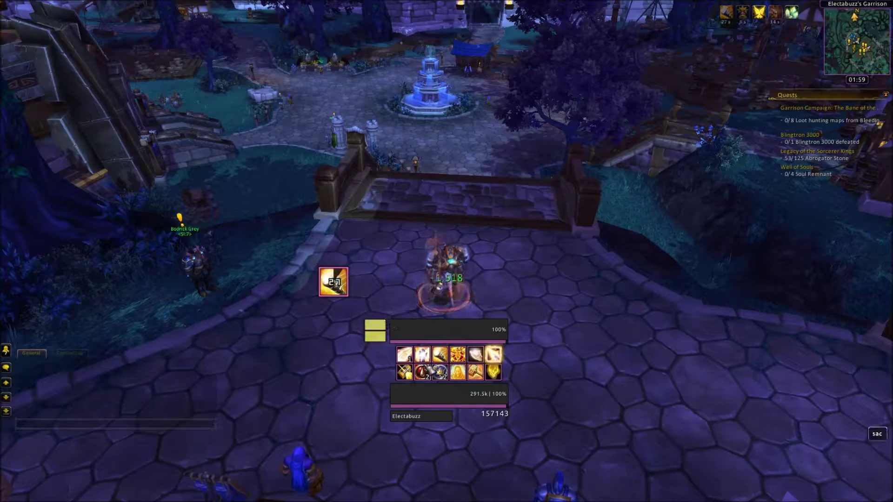
key(6)
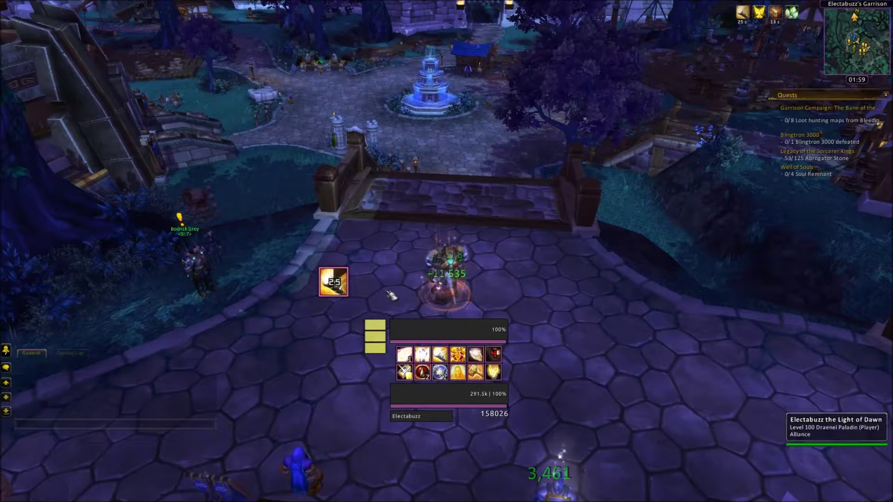
Walk north onto the bridge toward the fountain, casting a quick heal on the way
key(w)
drag(662, 299, 661, 299)
key(w)
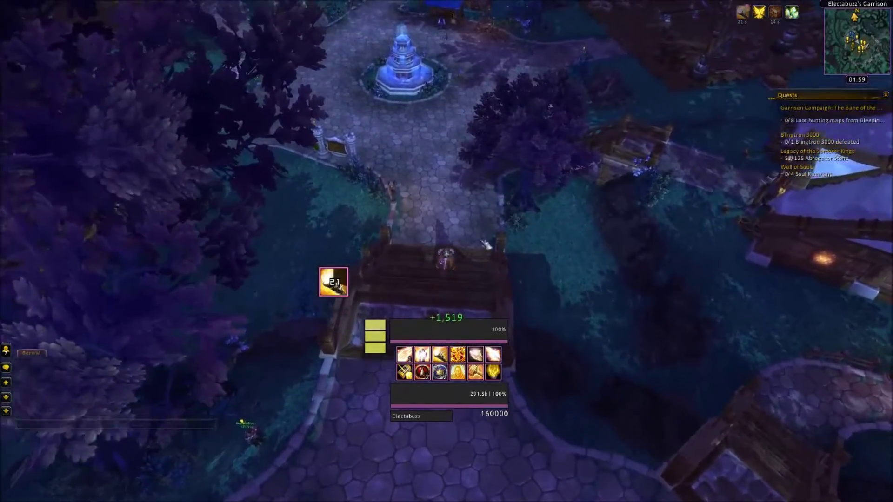
key(2)
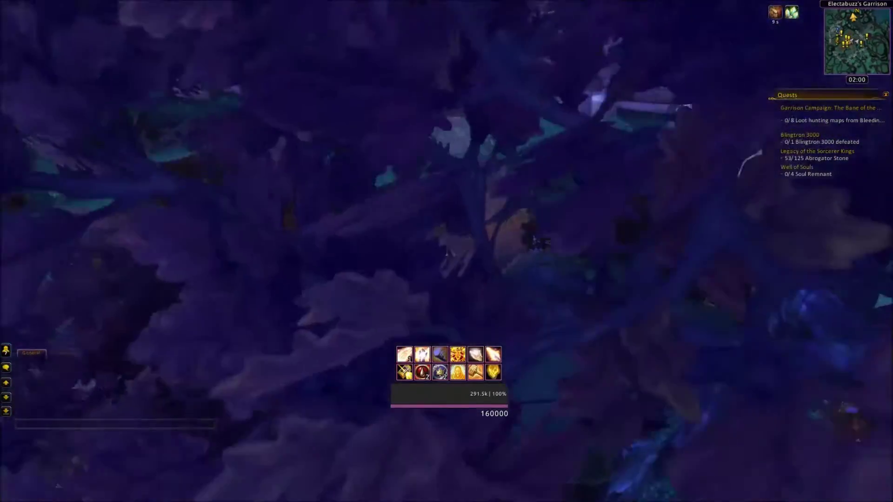
Zoom the camera out and walk along the stone path beside the garrison keep
key(w)
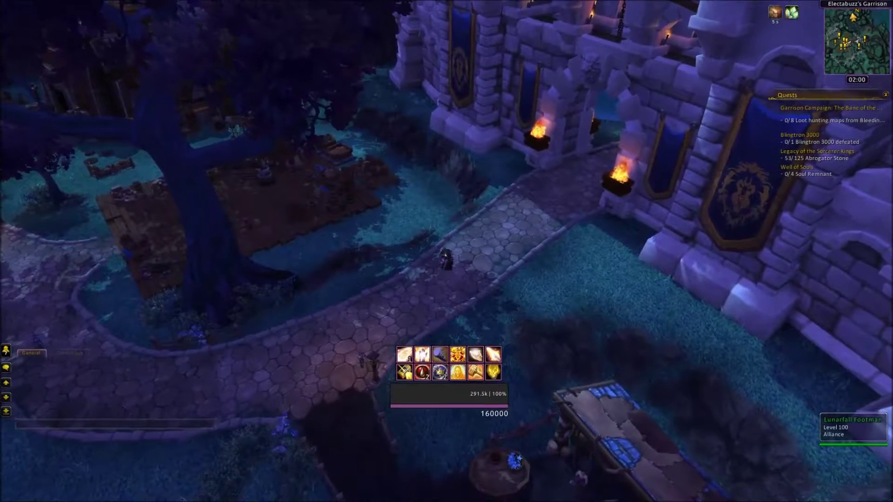
Enter /weakauras in chat to open the WeakAuras options window
key(Return)
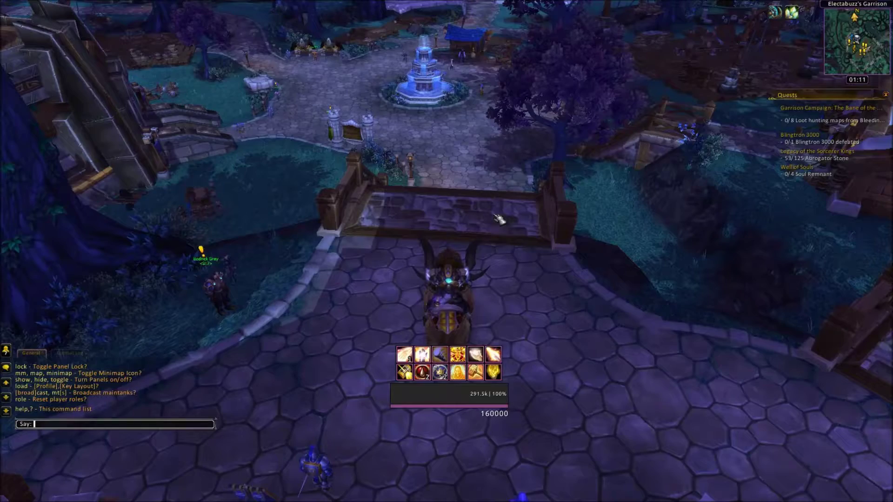
text(/weakaura)
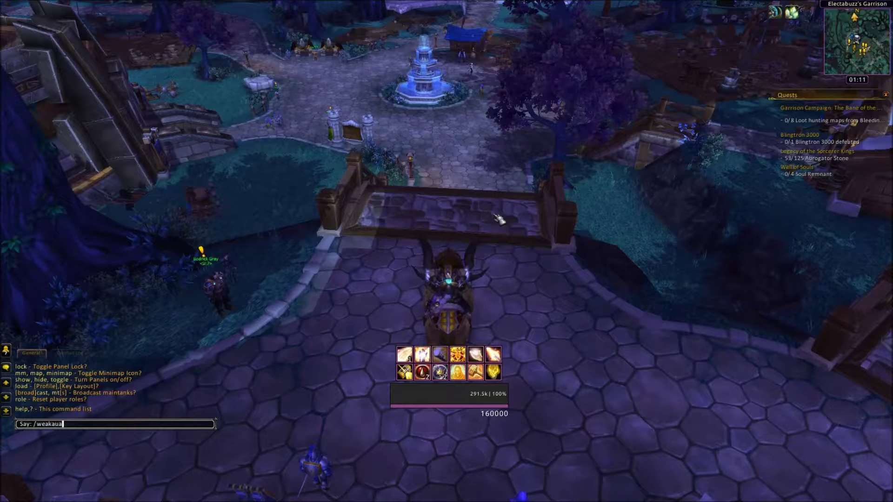
text(s)
key(Return)
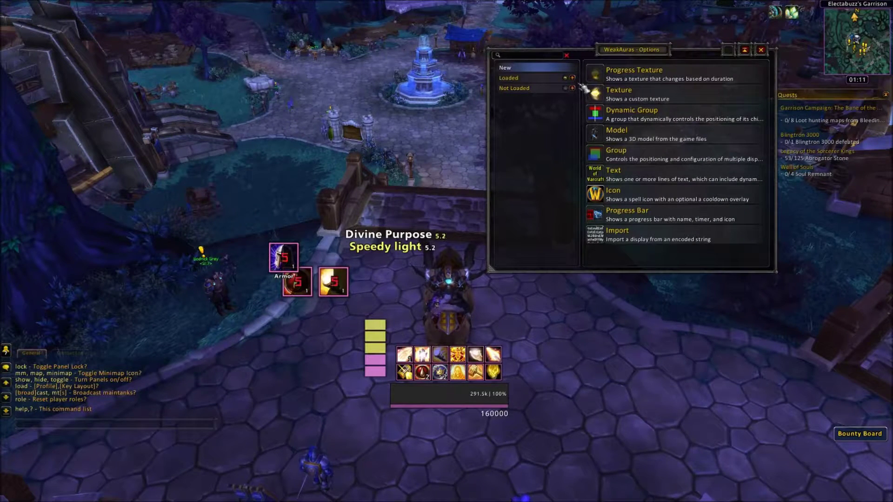
Target your own character and create a new Icon aura
click(396, 396)
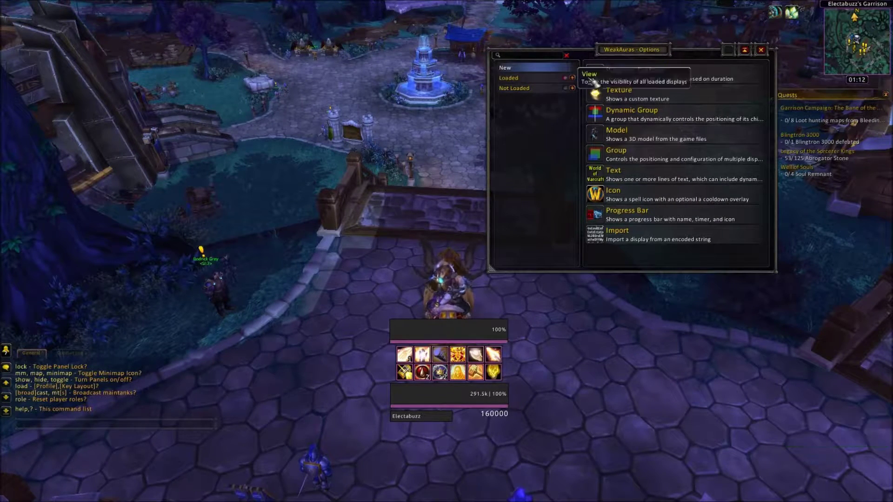
click(612, 200)
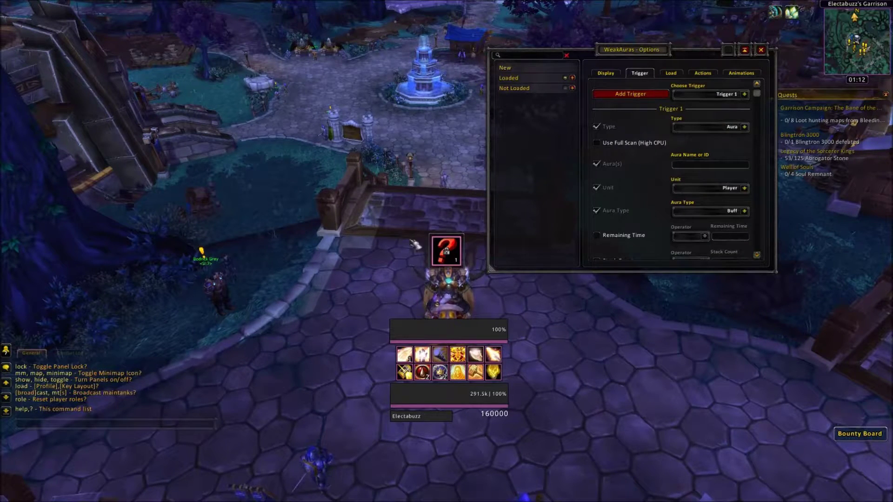
Change the icon's Display text from %s to %p to show remaining time
drag(304, 210, 248, 217)
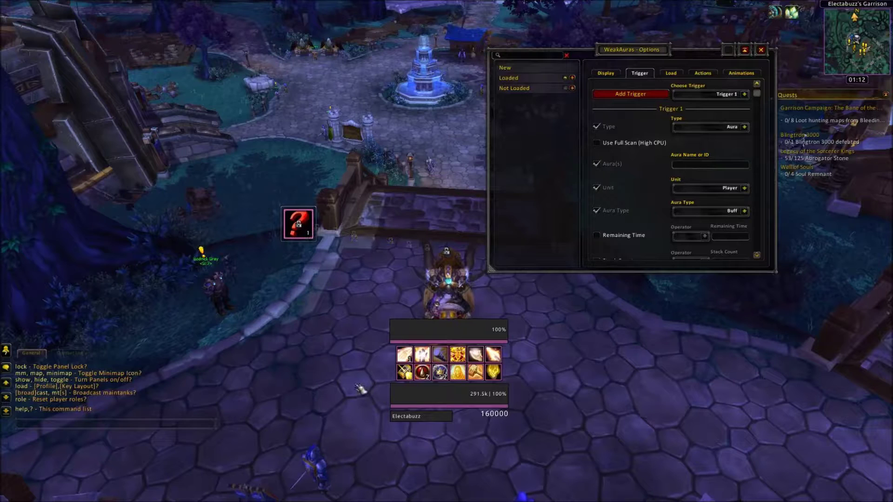
click(605, 73)
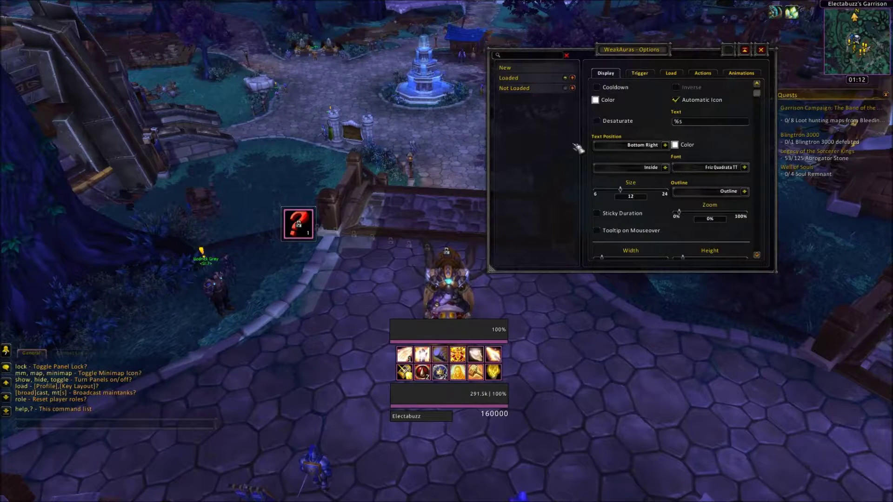
click(731, 120)
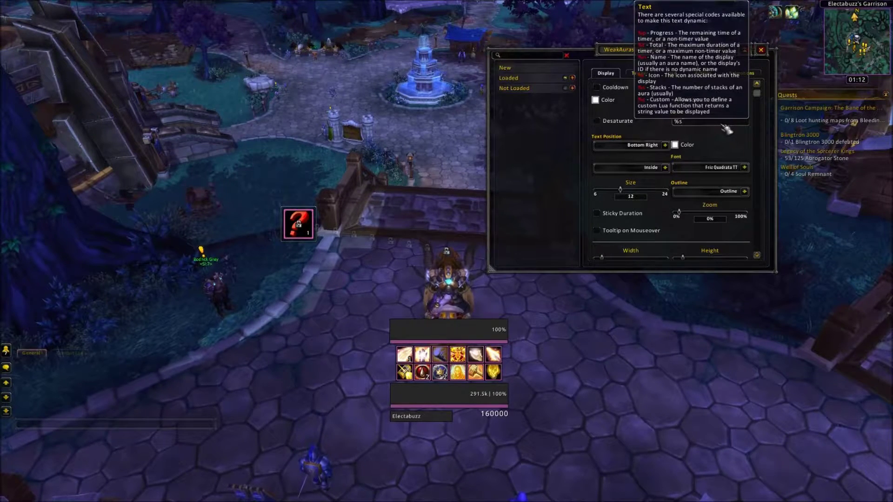
key(BackSpace)
text(p)
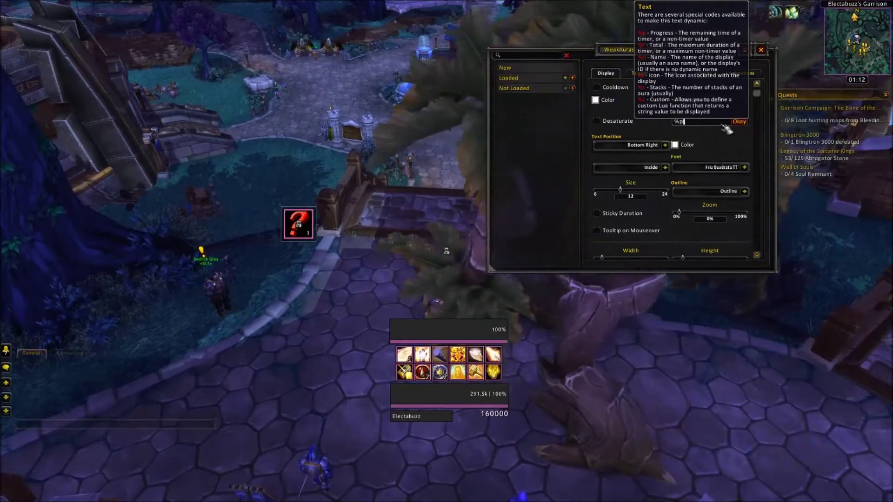
key(Return)
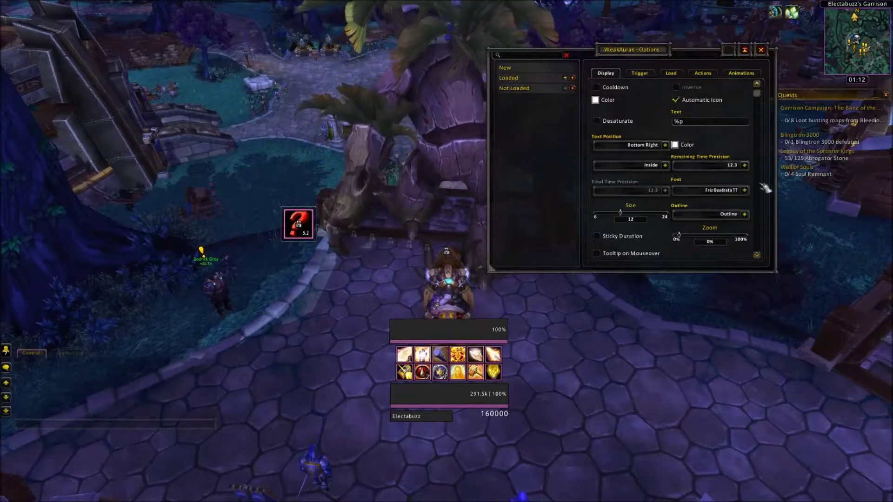
Check the Remaining Time Precision options and keep it at 12.3
click(744, 166)
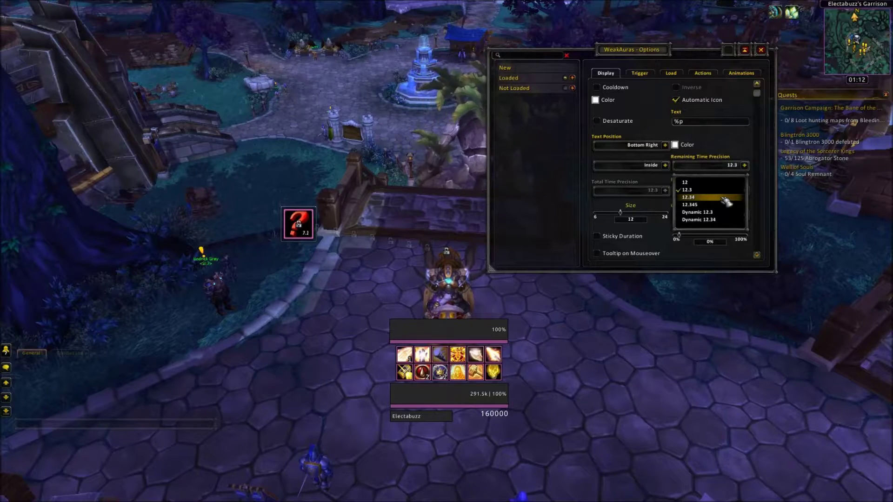
scroll(754, 179, down, 2)
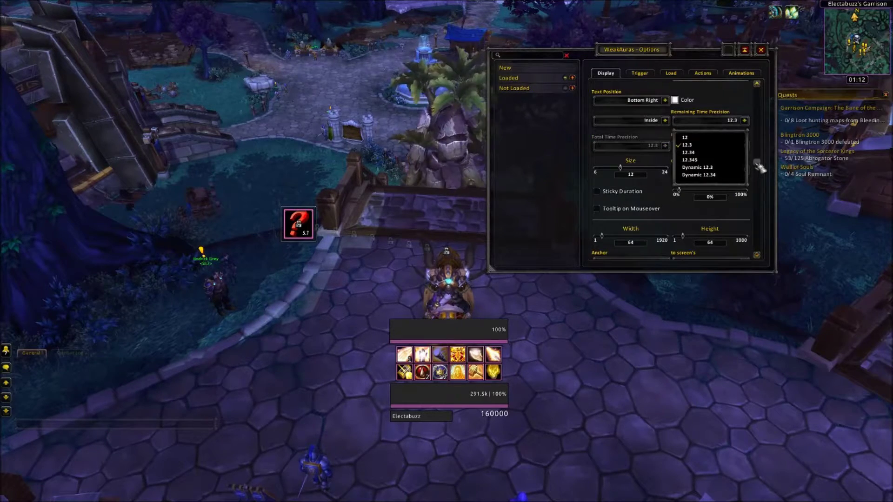
click(744, 120)
scroll(730, 137, up, 2)
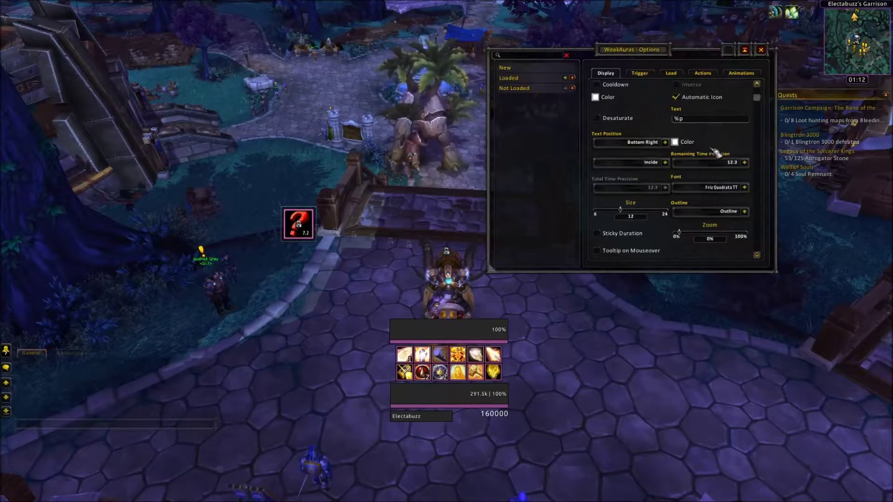
scroll(707, 144, down, 4)
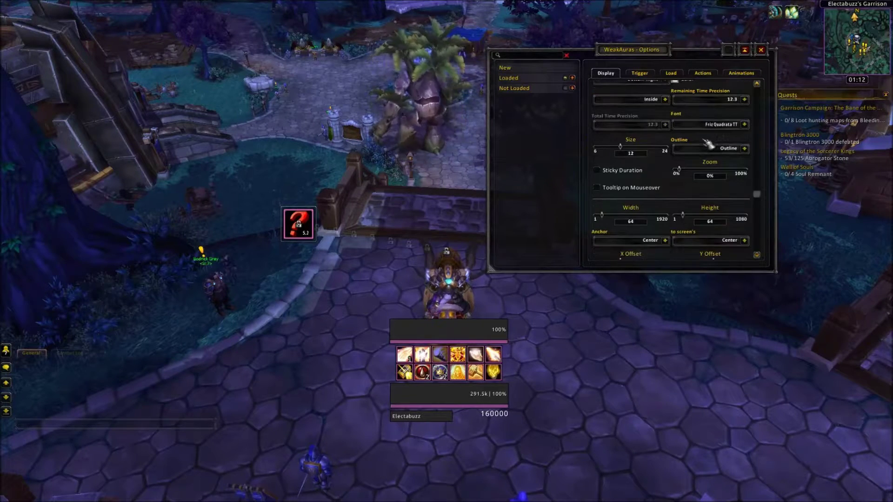
scroll(708, 144, up, 4)
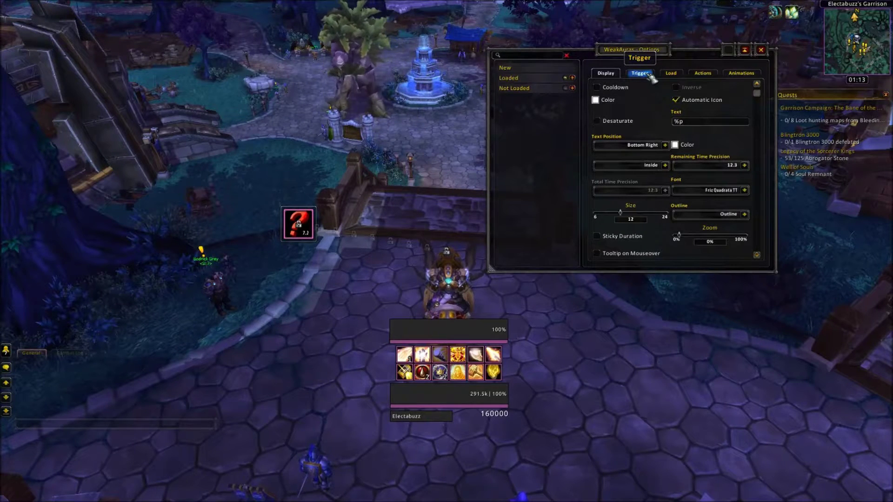
Set the Aura trigger to watch the Target unit for the 'Eternal Flame' buff
click(649, 75)
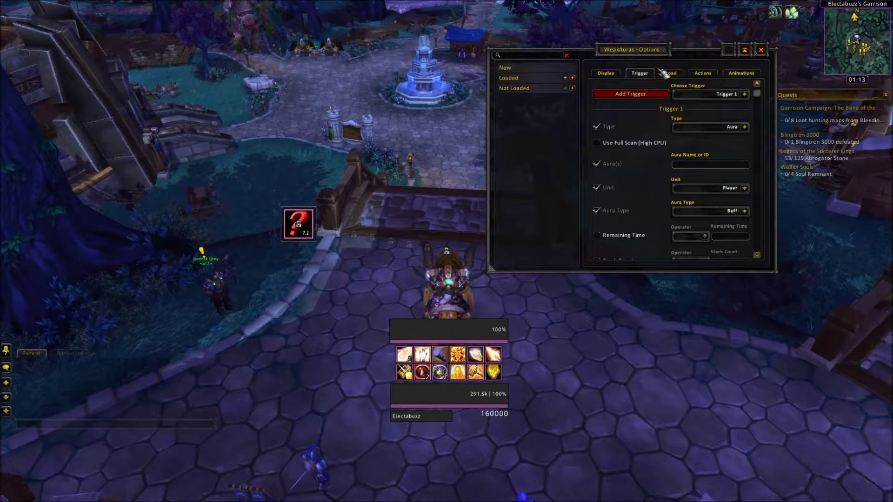
click(745, 127)
click(688, 144)
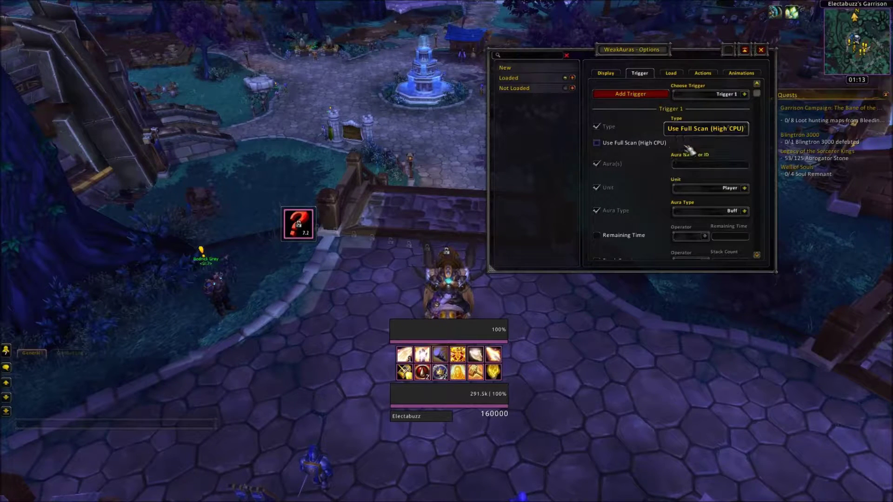
click(746, 189)
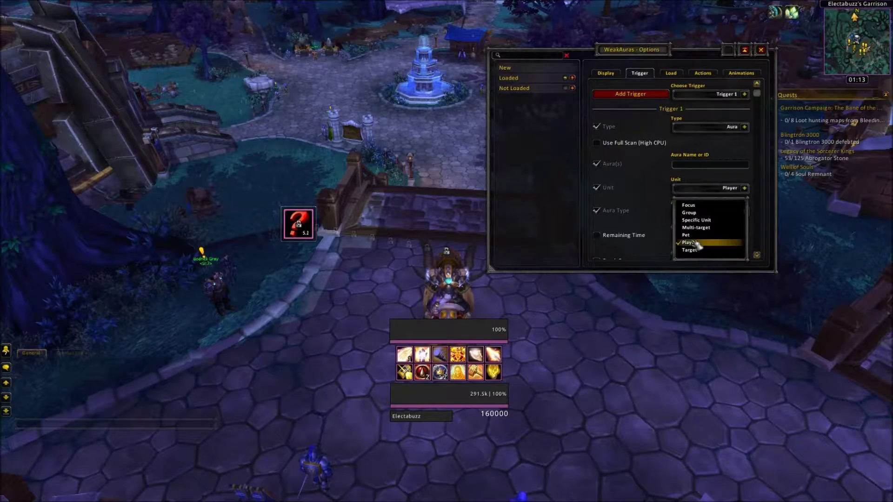
click(698, 250)
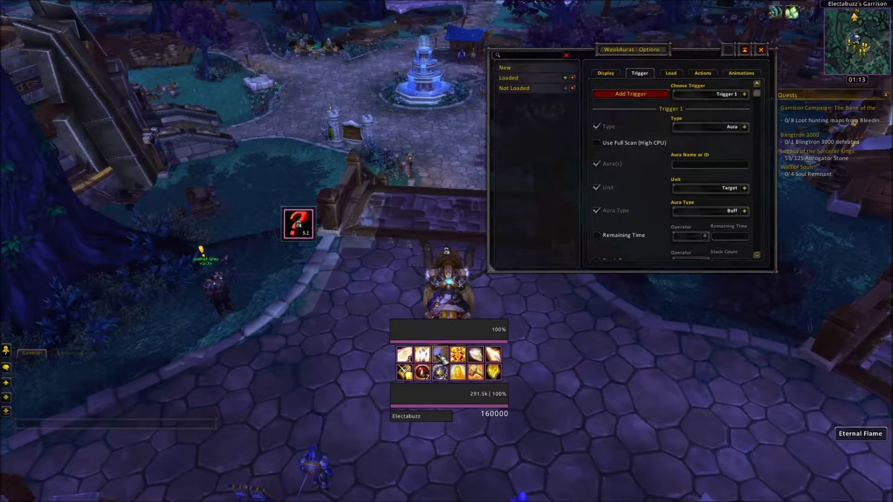
click(726, 165)
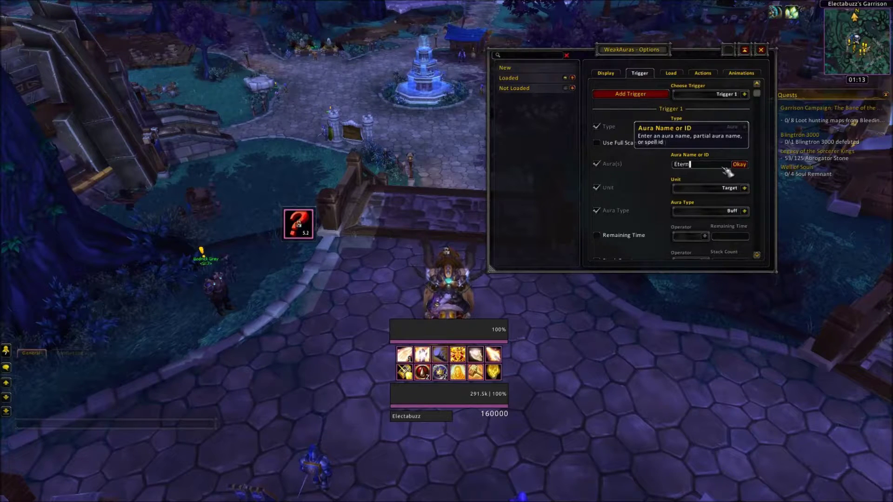
text(Eternal Flam)
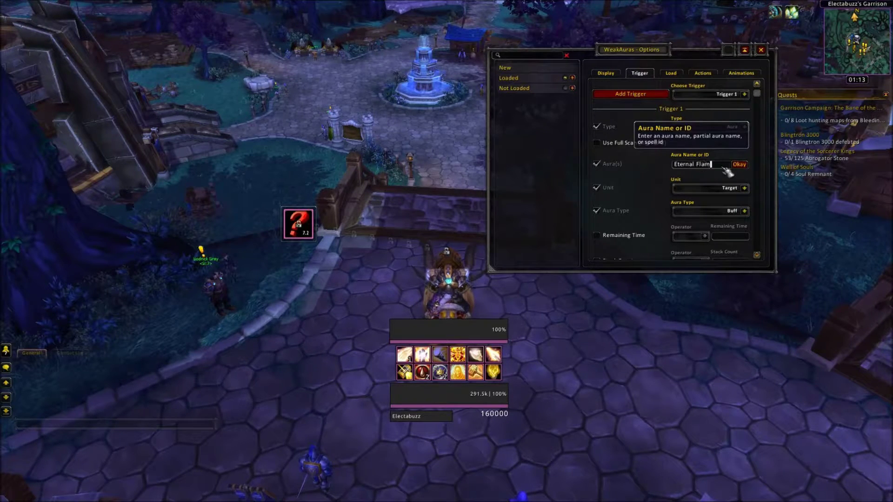
text(e)
key(Return)
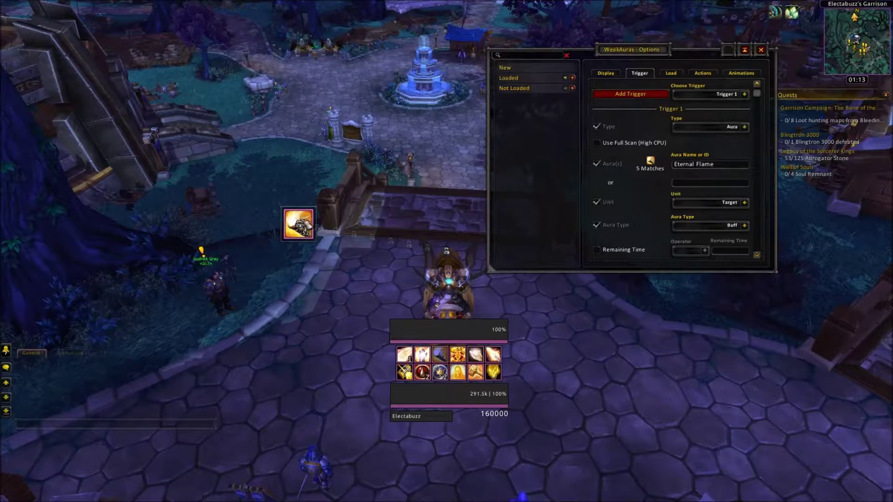